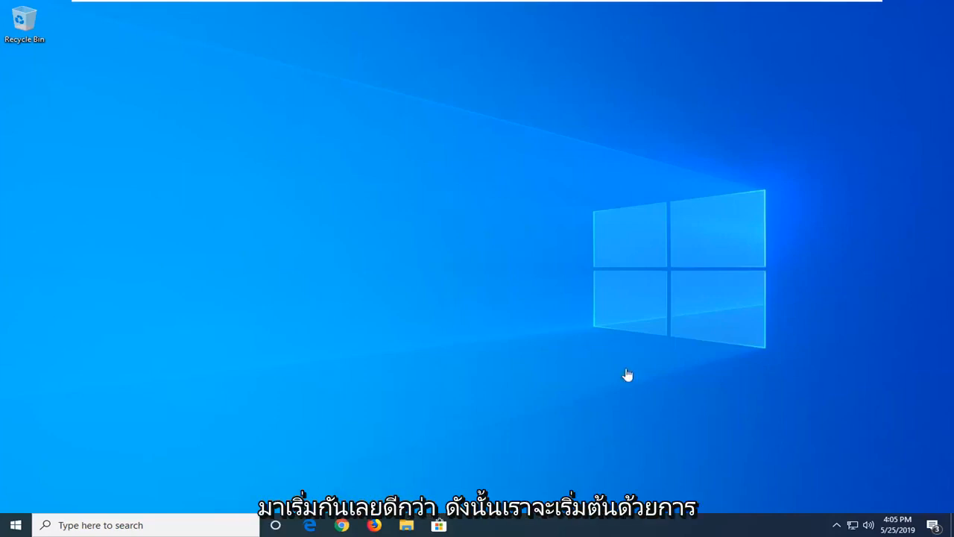
Launch Windows PowerShell as administrator from Start search and approve the UAC prompt
{"action": "left_click", "coordinate": [15, 525]}
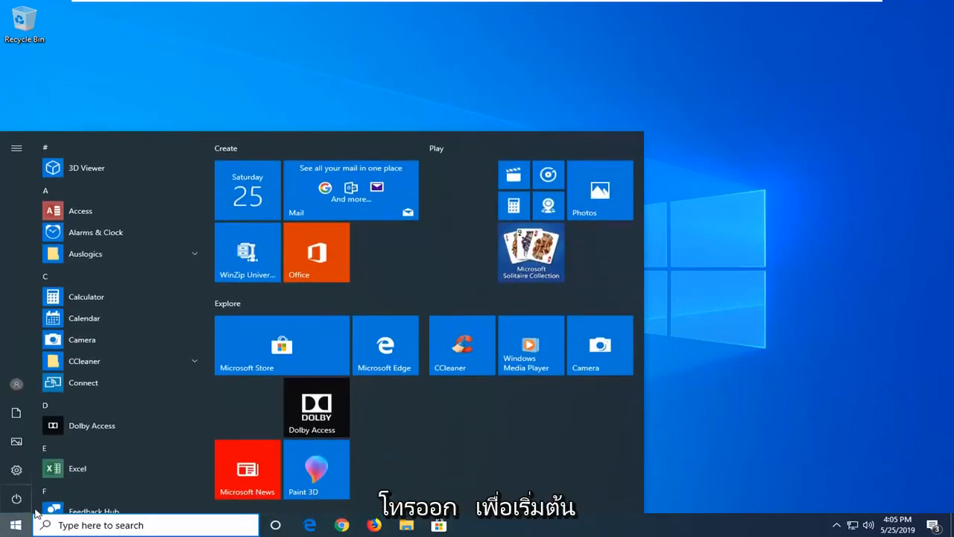
{"action": "type", "text": "windows poer"}
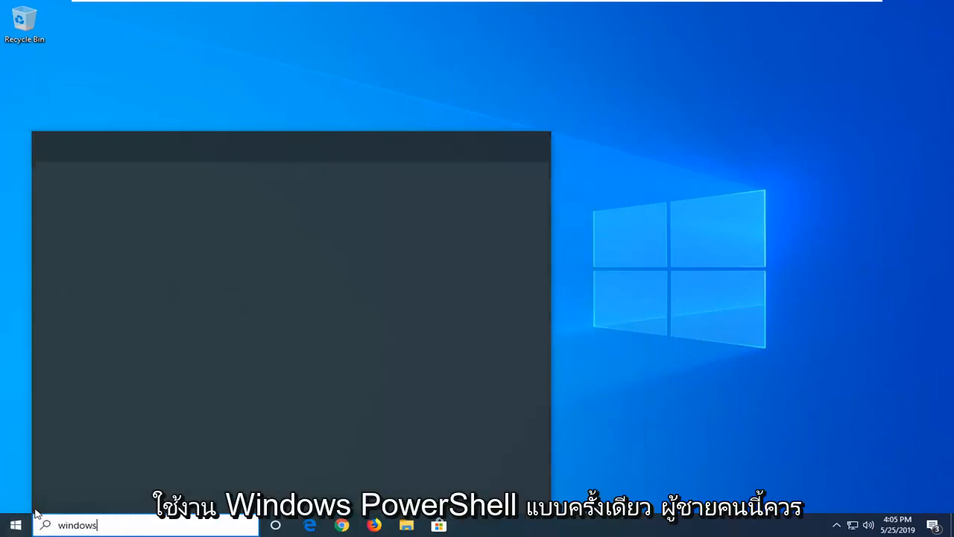
{"action": "key", "text": "BackSpace"}
{"action": "key", "text": "BackSpace"}
{"action": "type", "text": "wers"}
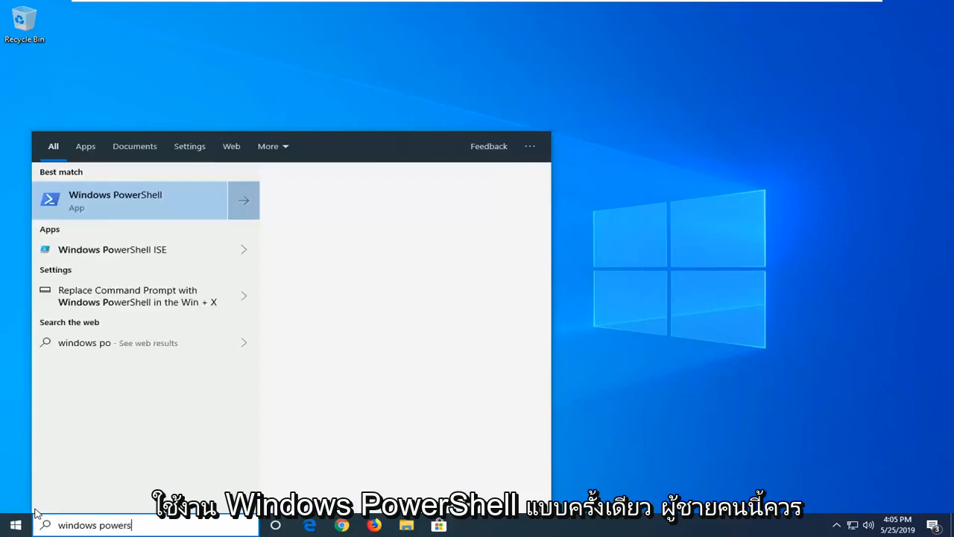
{"action": "type", "text": "hell"}
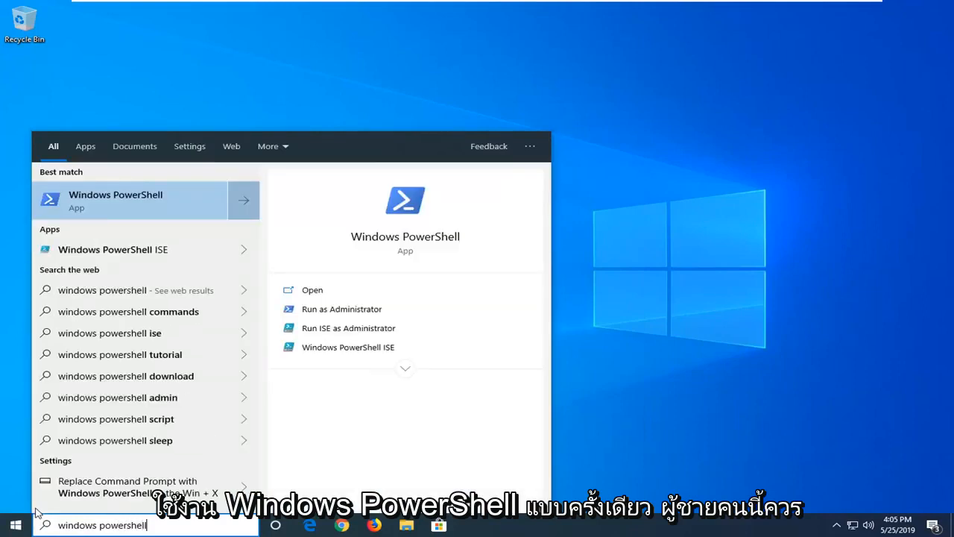
{"action": "right_click", "coordinate": [115, 196]}
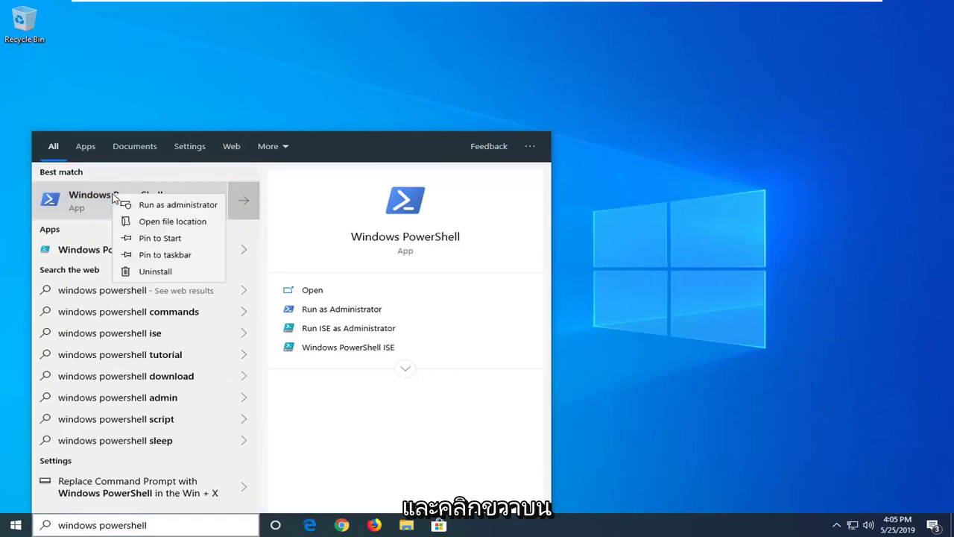
{"action": "left_click", "coordinate": [156, 205]}
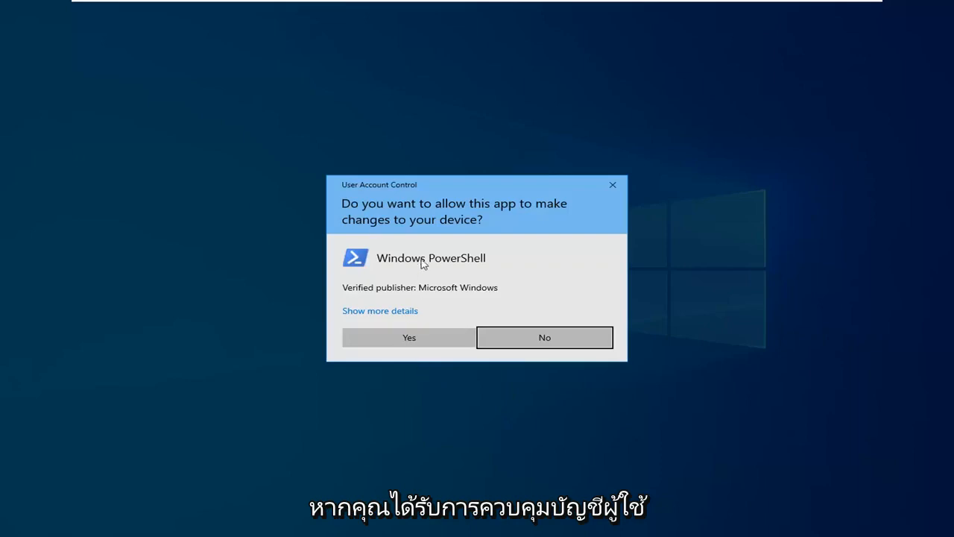
{"action": "left_click", "coordinate": [418, 338]}
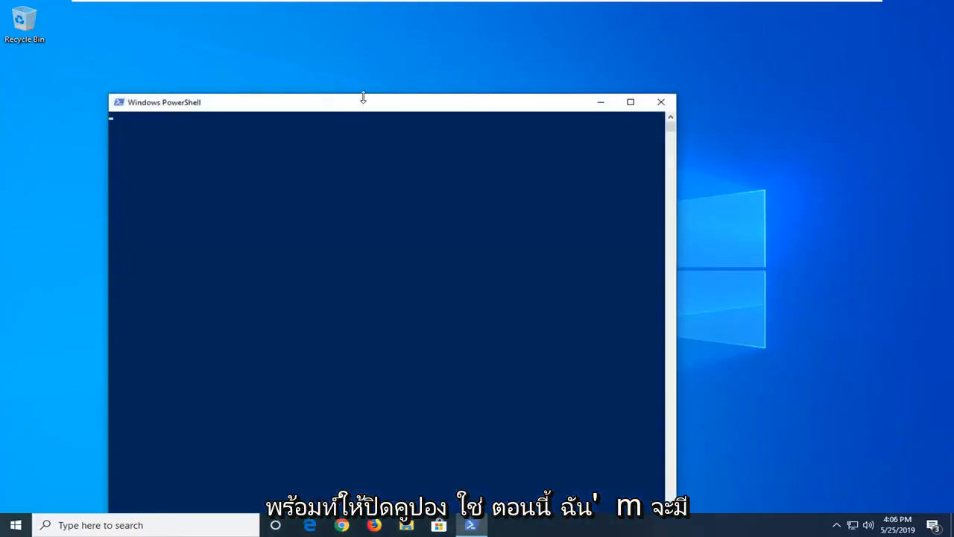
Paste and run the Photos package removal command via Edit > Paste, then close PowerShell
{"action": "left_click_drag", "start_coordinate": [347, 102], "coordinate": [426, 50]}
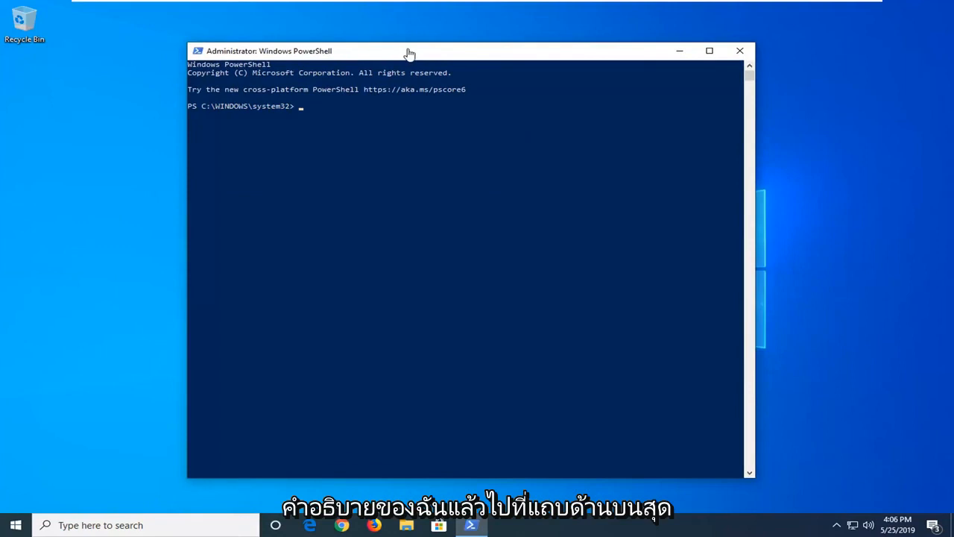
{"action": "right_click", "coordinate": [450, 52]}
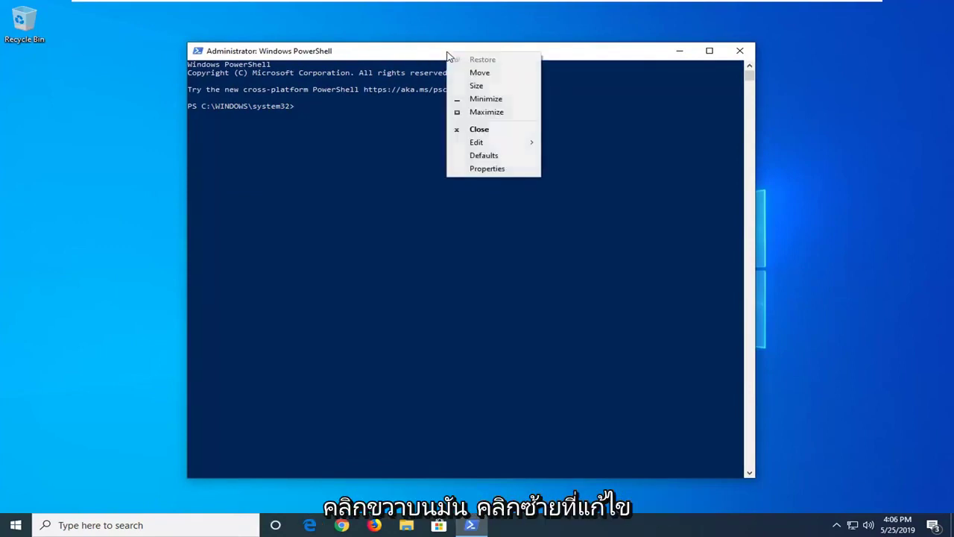
{"action": "left_click", "coordinate": [476, 143]}
{"action": "left_click", "coordinate": [574, 176]}
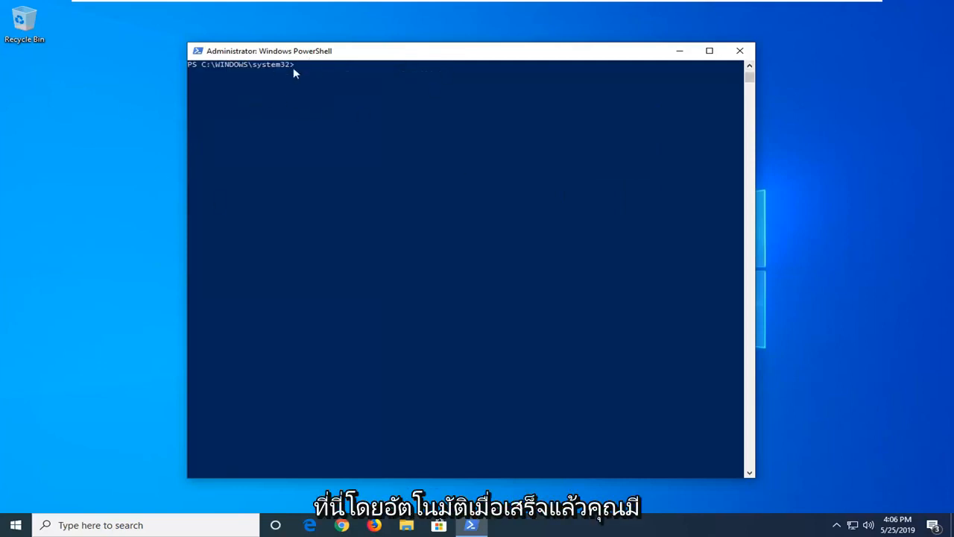
{"action": "left_click", "coordinate": [739, 50]}
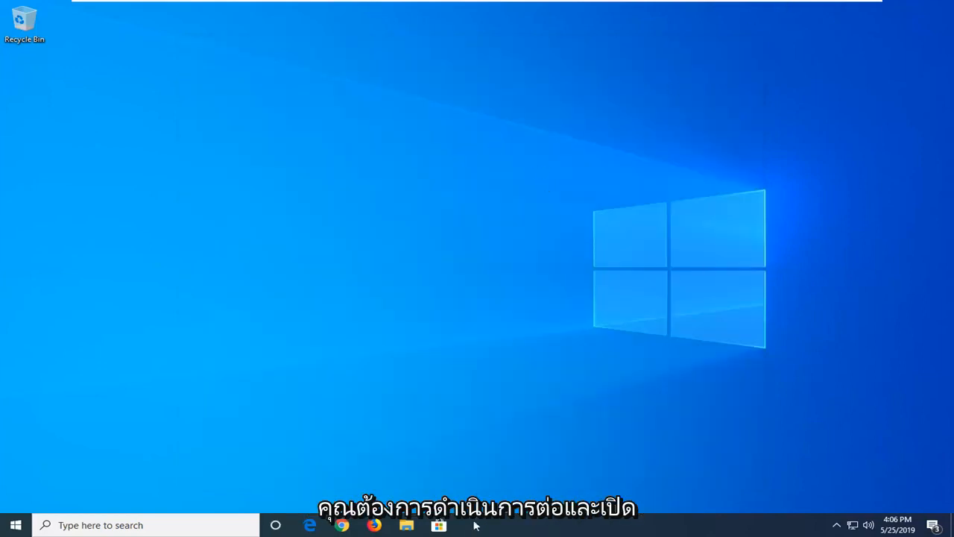
Launch Microsoft Store from a Start menu search for 'store'
{"action": "left_click", "coordinate": [16, 525]}
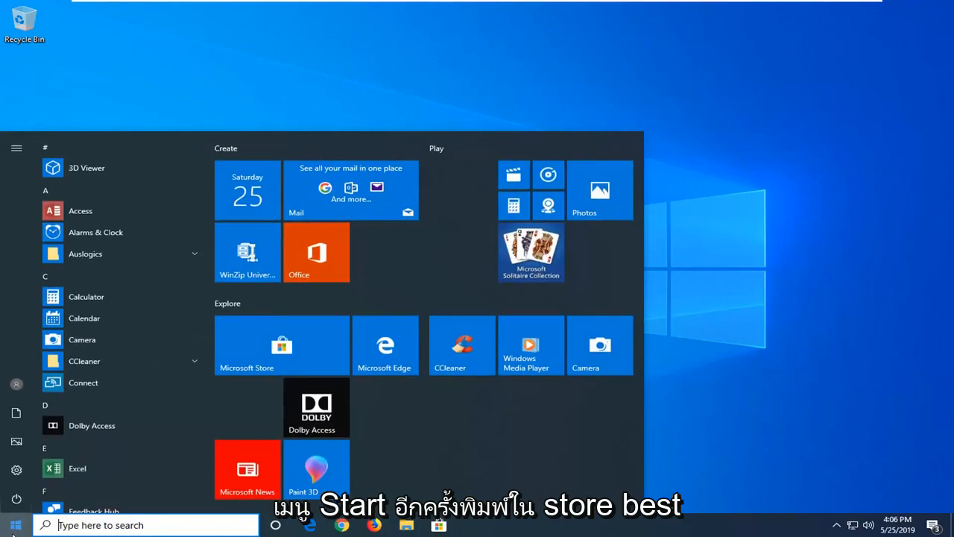
{"action": "type", "text": "store"}
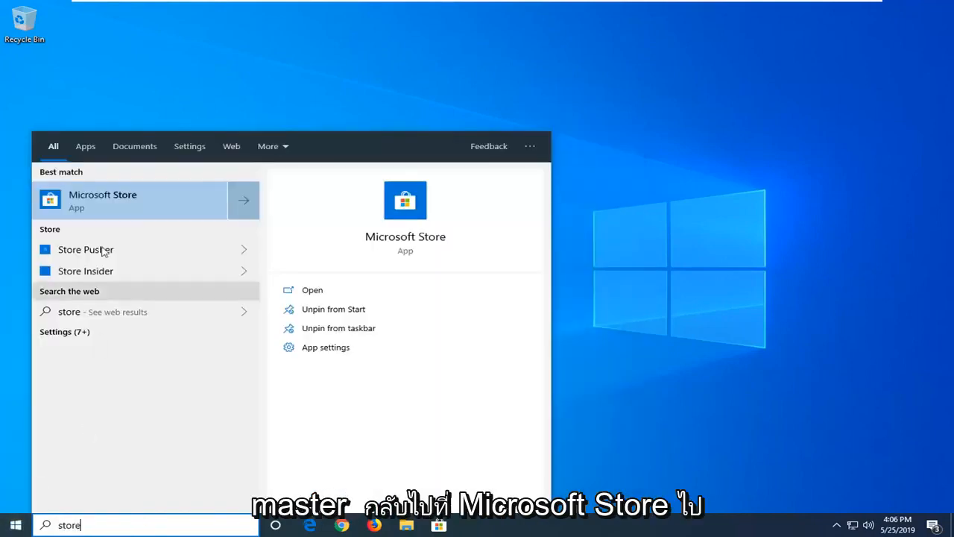
{"action": "left_click", "coordinate": [120, 201]}
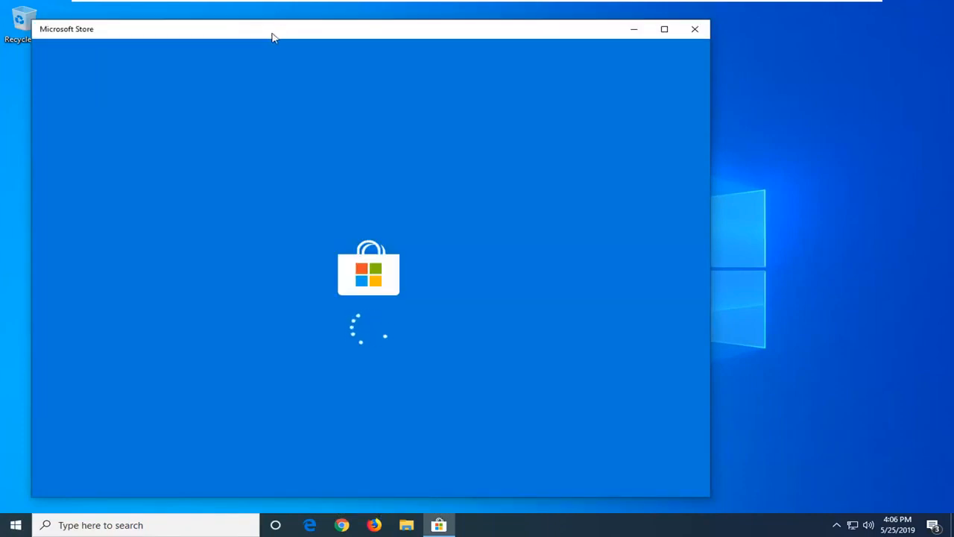
Search the Store for 'microsoft photos' to list matching apps
{"action": "left_click_drag", "start_coordinate": [277, 35], "coordinate": [345, 28]}
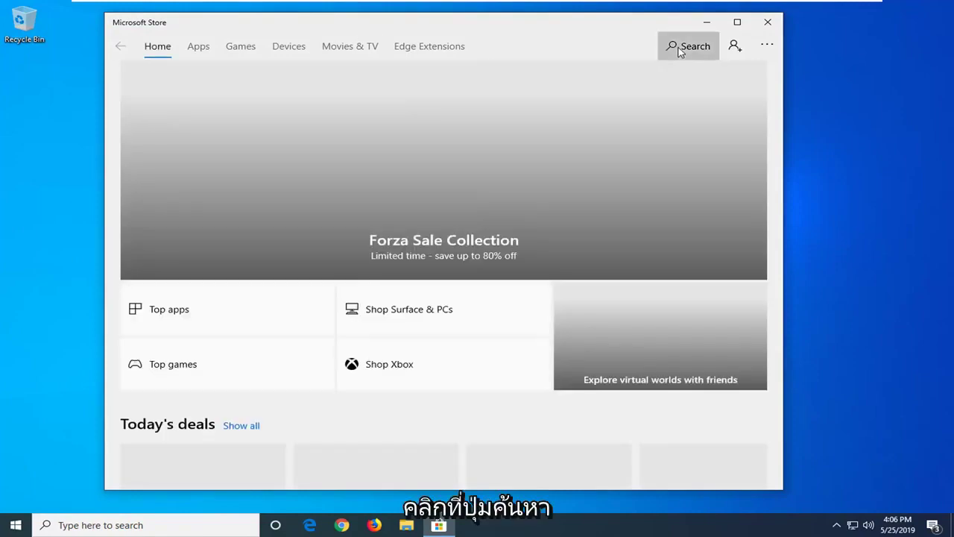
{"action": "left_click", "coordinate": [689, 46]}
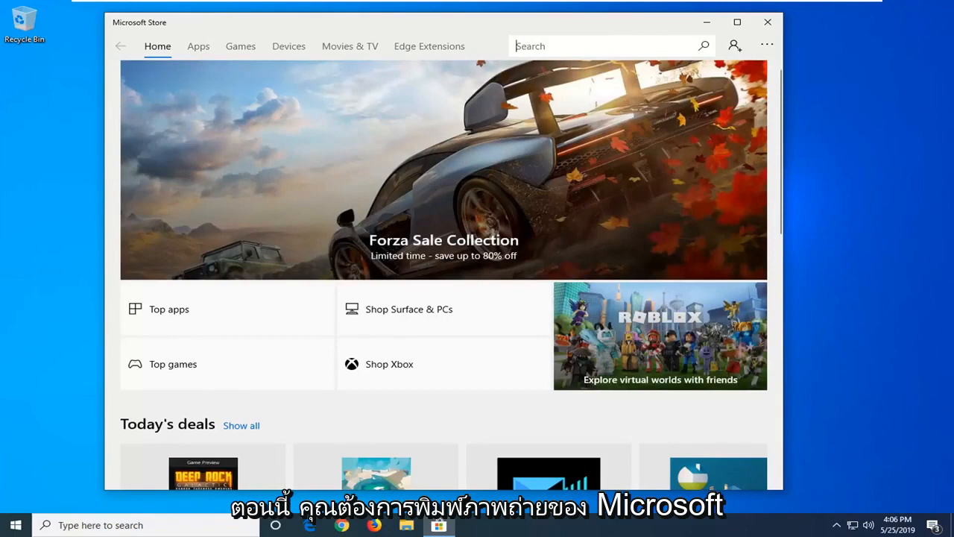
{"action": "type", "text": "mus"}
{"action": "key", "text": "BackSpace"}
{"action": "key", "text": "BackSpace"}
{"action": "type", "text": "icrosoft pho"}
{"action": "type", "text": "t"}
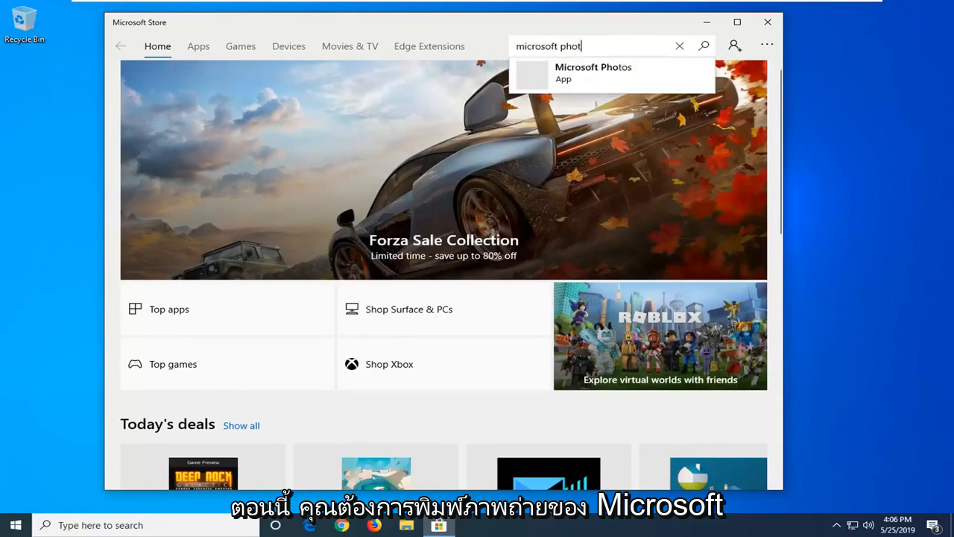
{"action": "type", "text": "os"}
{"action": "key", "text": "Return"}
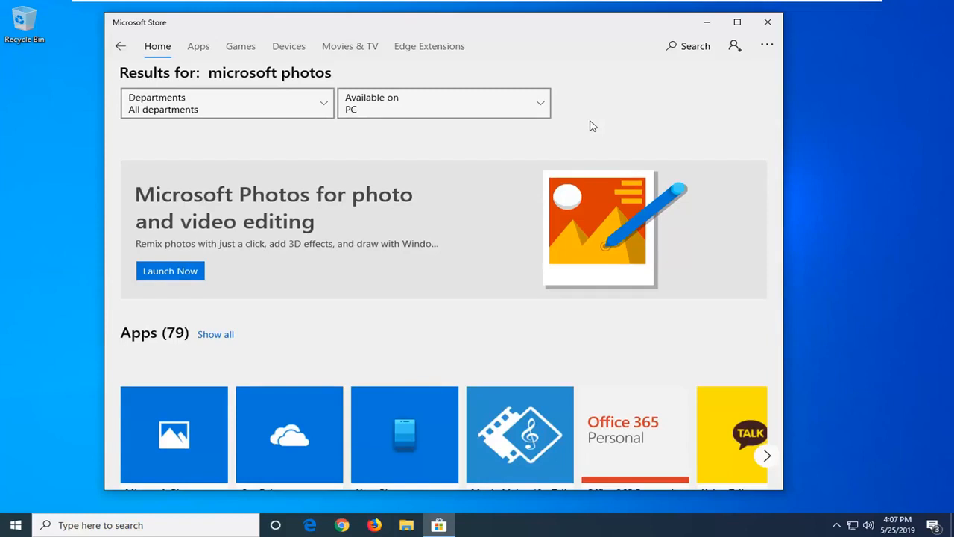
{"action": "scroll", "coordinate": [589, 125], "scroll_direction": "down", "scroll_amount": 2}
{"action": "scroll", "coordinate": [581, 328], "scroll_direction": "up", "scroll_amount": 2}
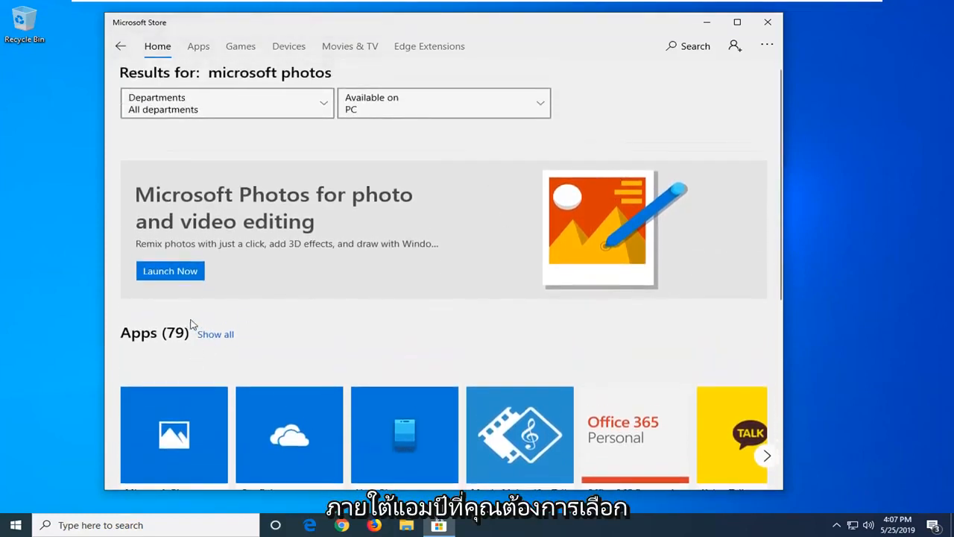
{"action": "scroll", "coordinate": [581, 328], "scroll_direction": "down", "scroll_amount": 2}
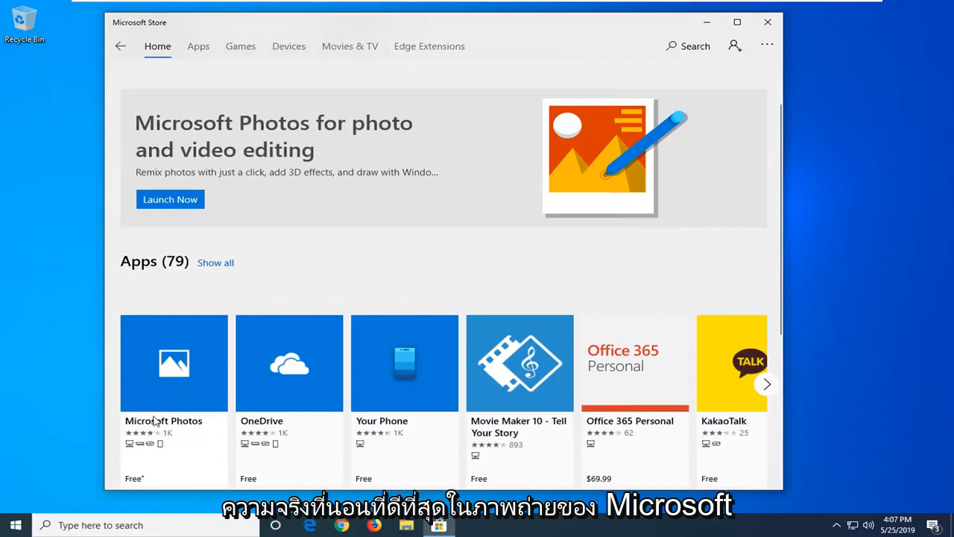
Open the Microsoft Photos product page from the Apps results
{"action": "left_click", "coordinate": [179, 367]}
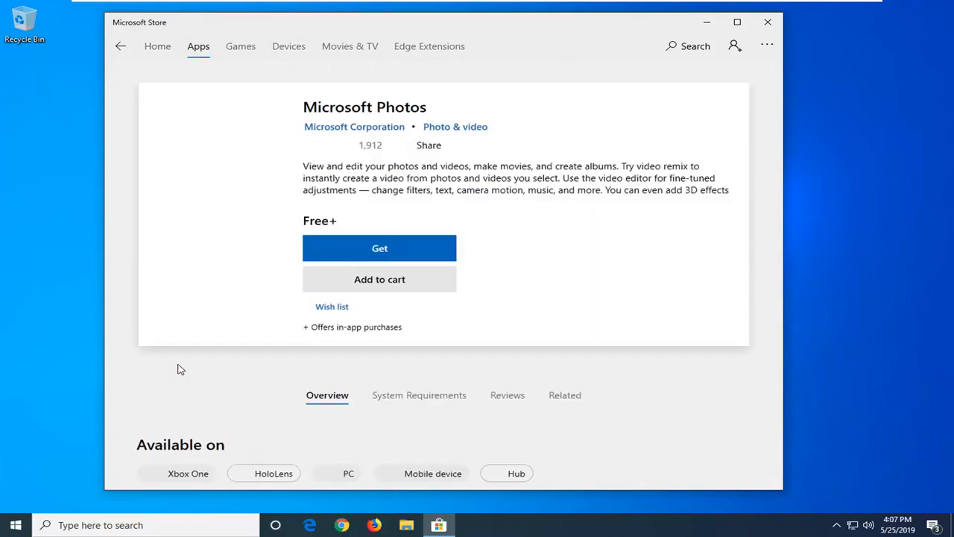
Get Microsoft Photos for free without signing in and install it on this PC
{"action": "left_click", "coordinate": [380, 249]}
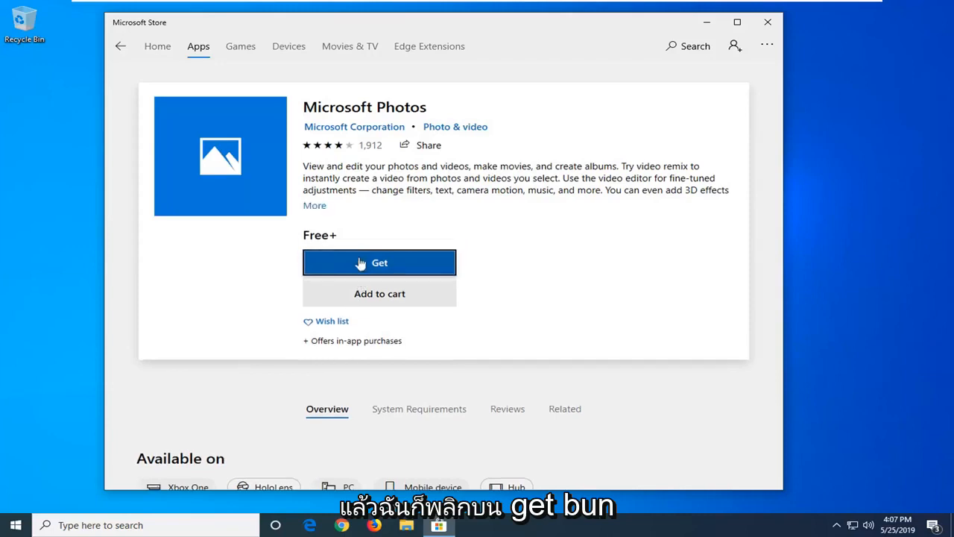
{"action": "left_click", "coordinate": [365, 319]}
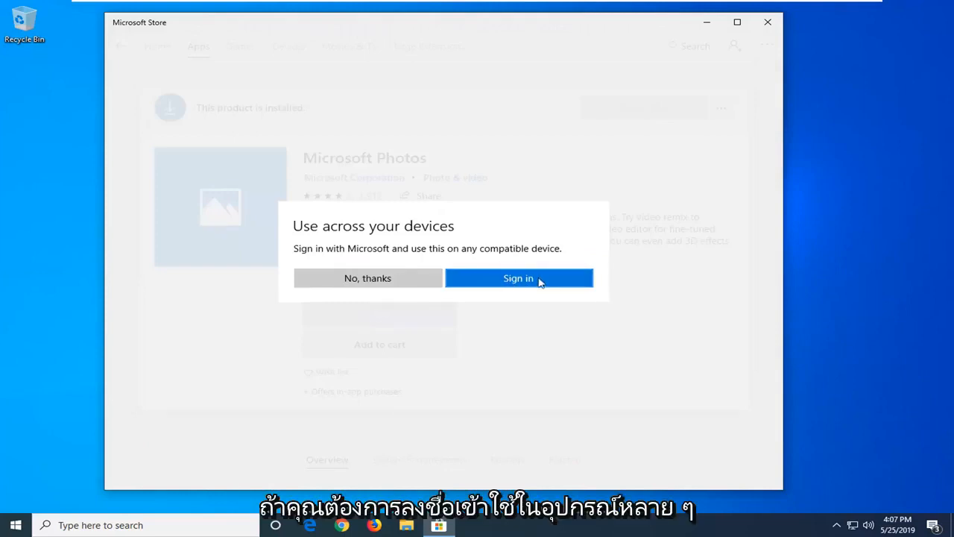
{"action": "left_click", "coordinate": [367, 278]}
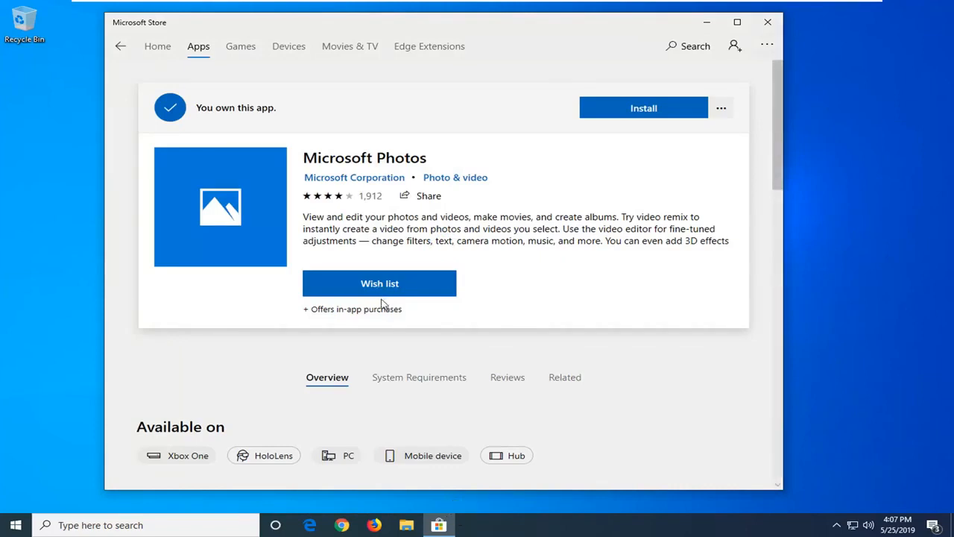
{"action": "left_click", "coordinate": [626, 111]}
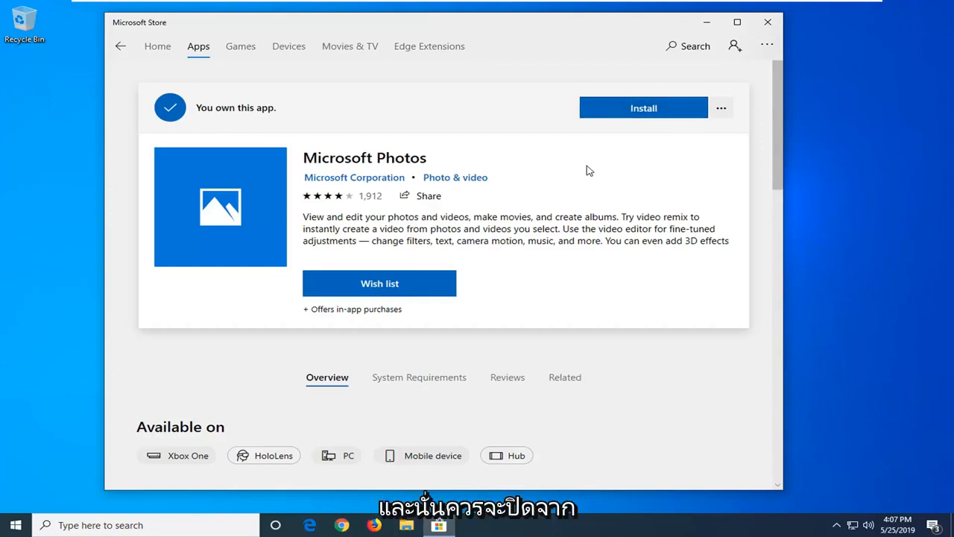
Close the Microsoft Store window to return to the desktop
{"action": "left_click", "coordinate": [766, 23]}
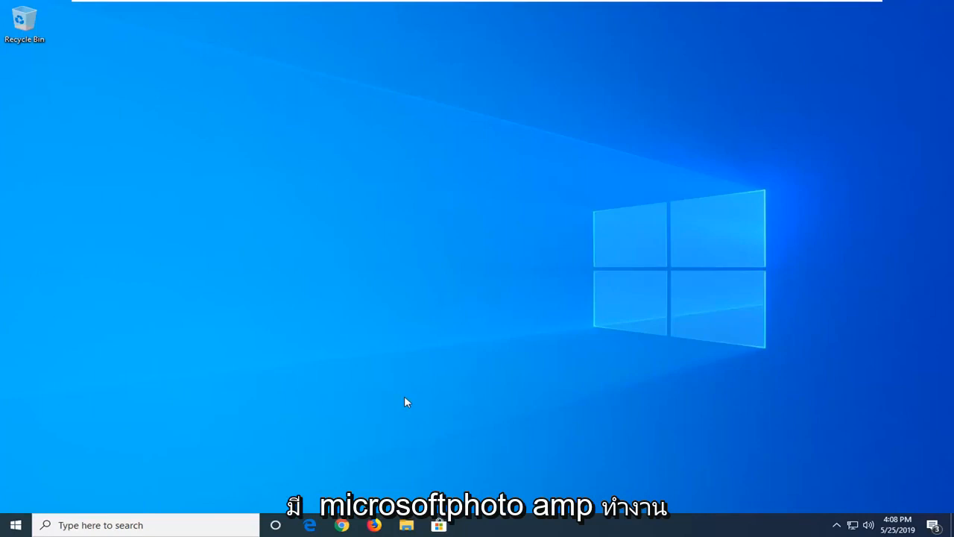